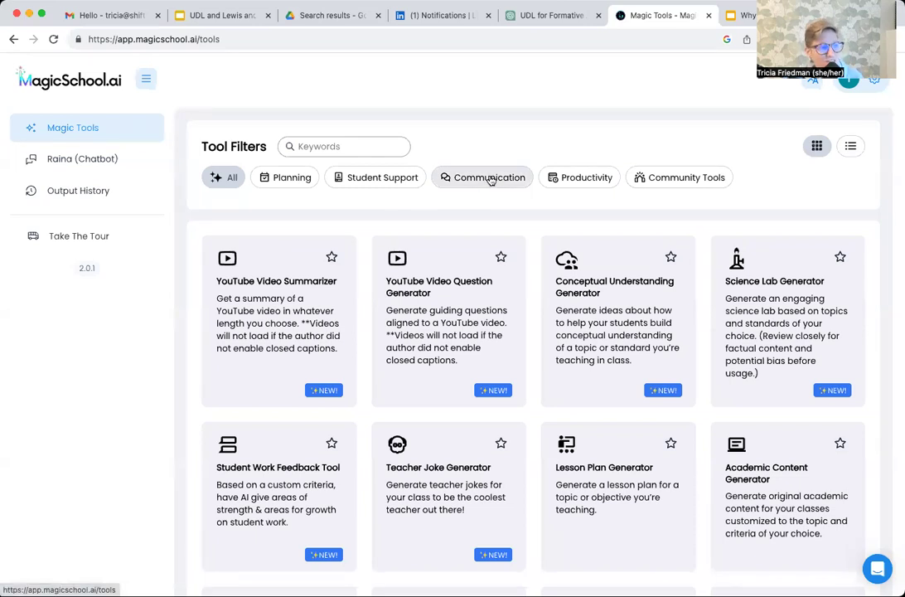
Step: Browse the Community Tools category, filter the tools to Planning, and open the Lesson Plan Generator
click(683, 177)
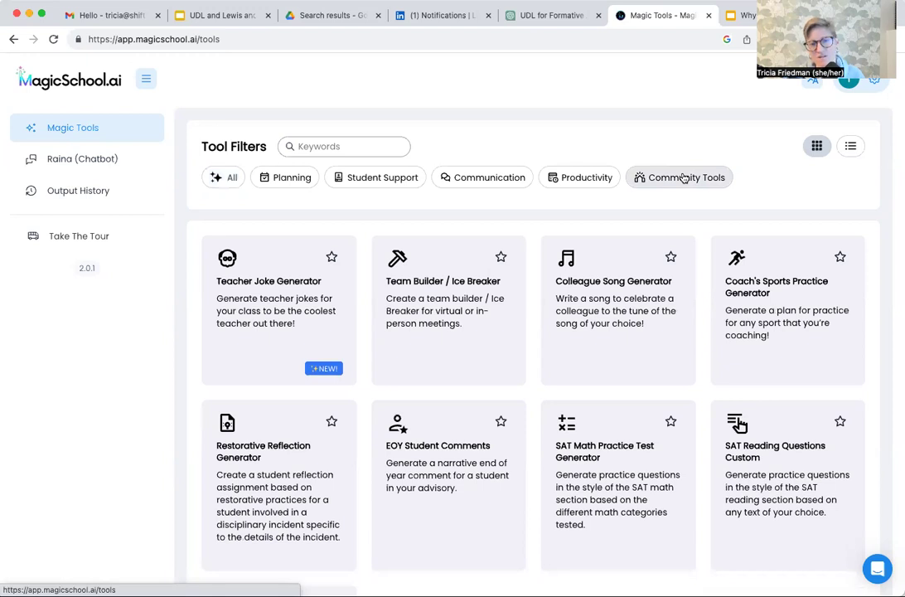
click(290, 182)
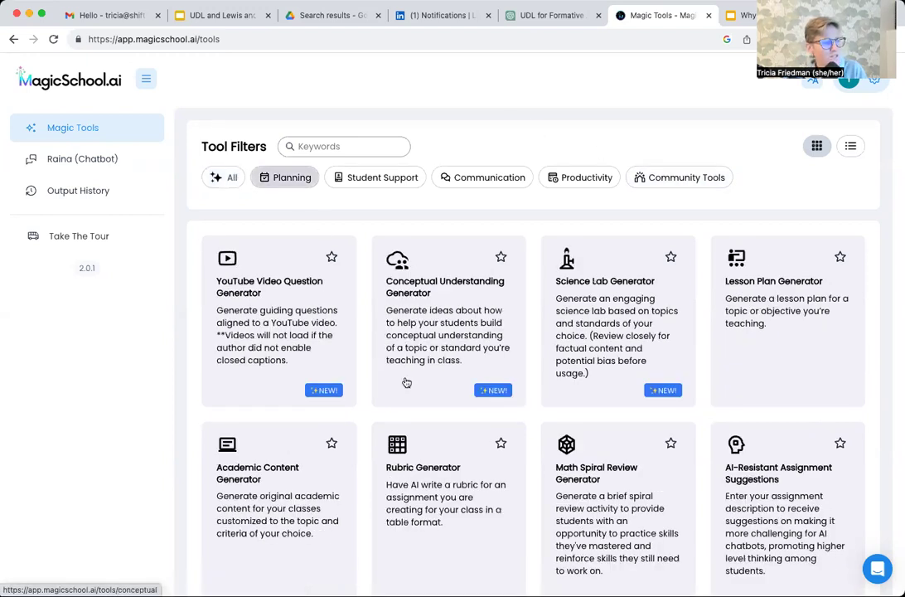
click(750, 296)
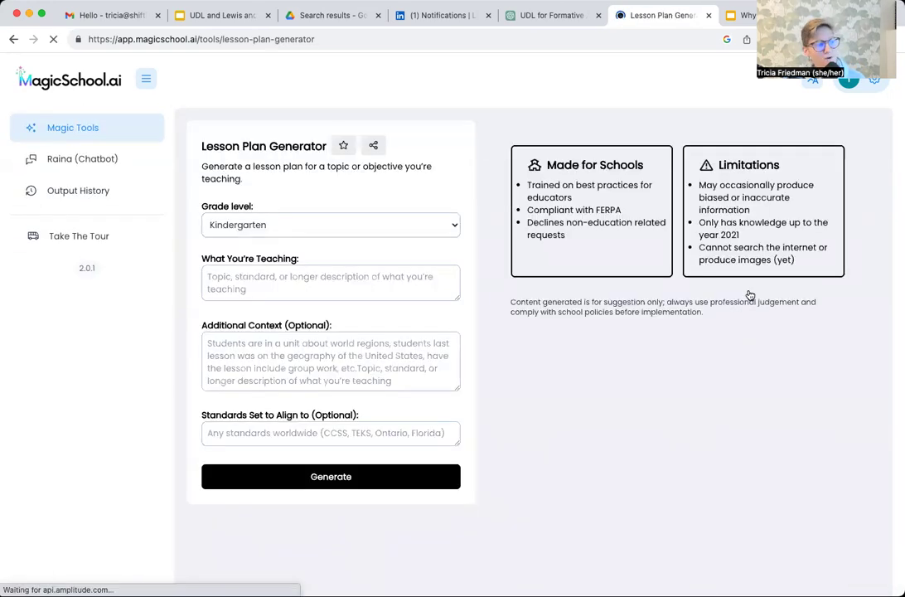
Step: Set the grade level to 3rd grade, the aligned standard to H1.4.2, and the teaching topic to "Lewis and Clark expedition"
click(374, 224)
click(349, 196)
click(282, 284)
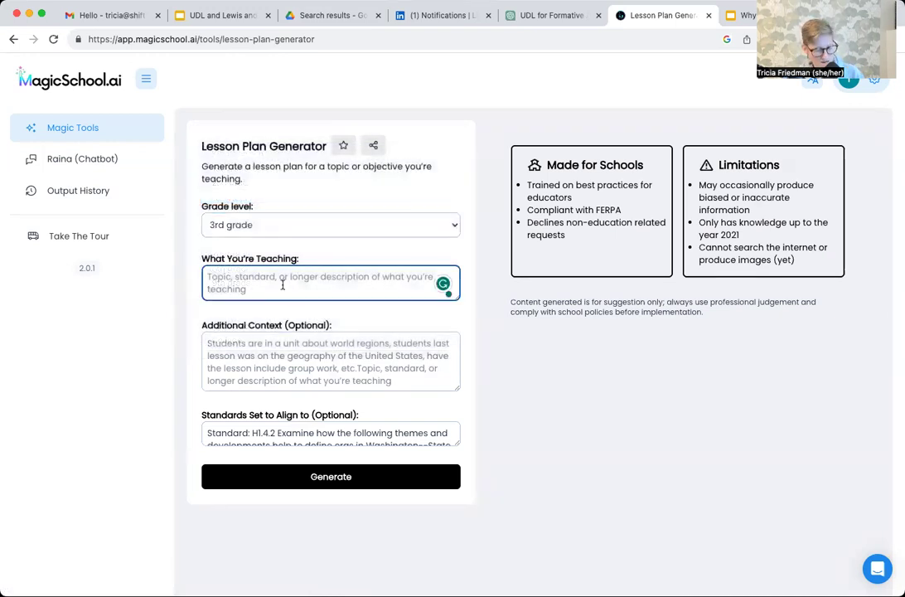
text(Le)
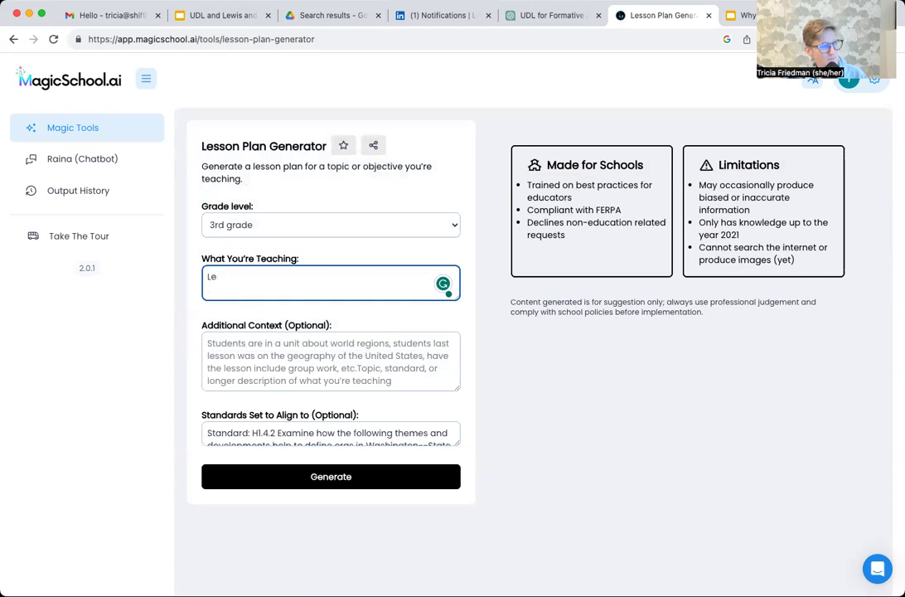
text(ais and Clark expedition)
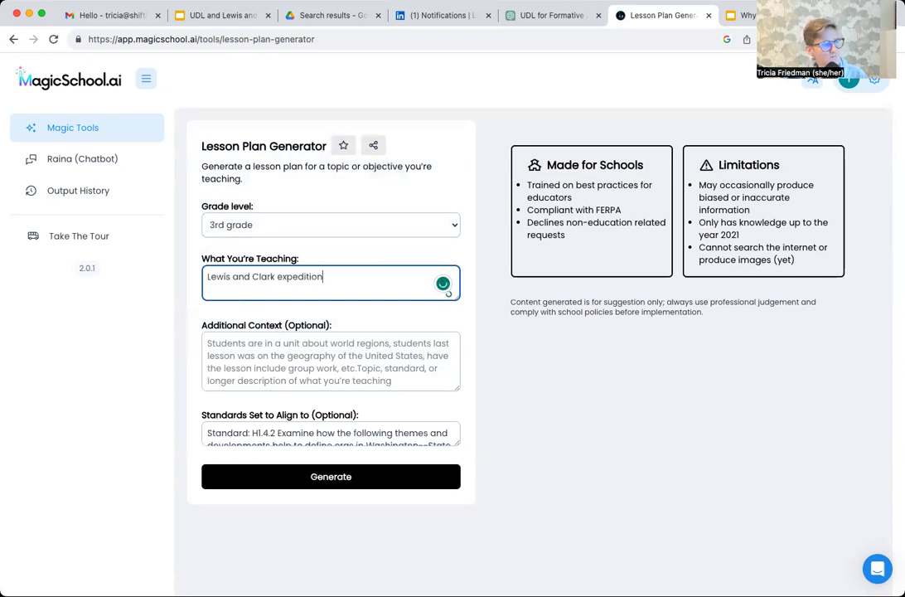
Step: Add the context "I prefer to focus on teaching with the UDL framework, my class has 30 students" and generate the lesson plan
click(277, 366)
click(274, 429)
triple_click(260, 429)
click(260, 428)
click(279, 371)
text(I)
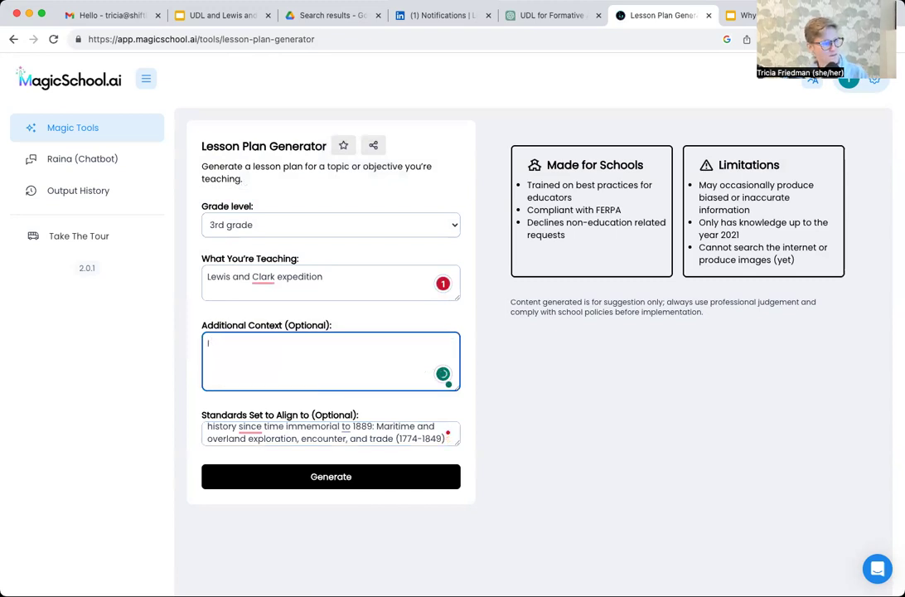
text( prefer to)
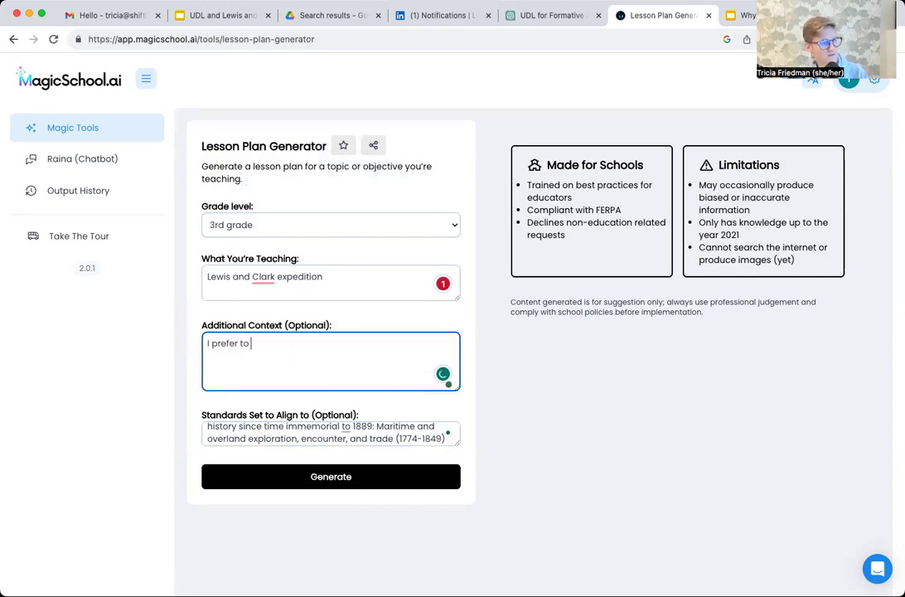
text( focus on teaching )
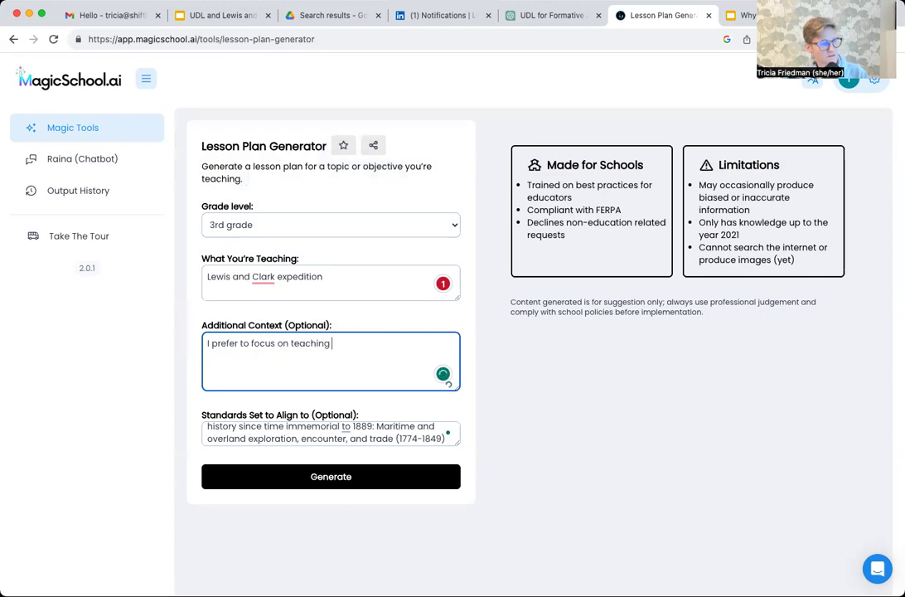
text(with the UDL framework, my class has )
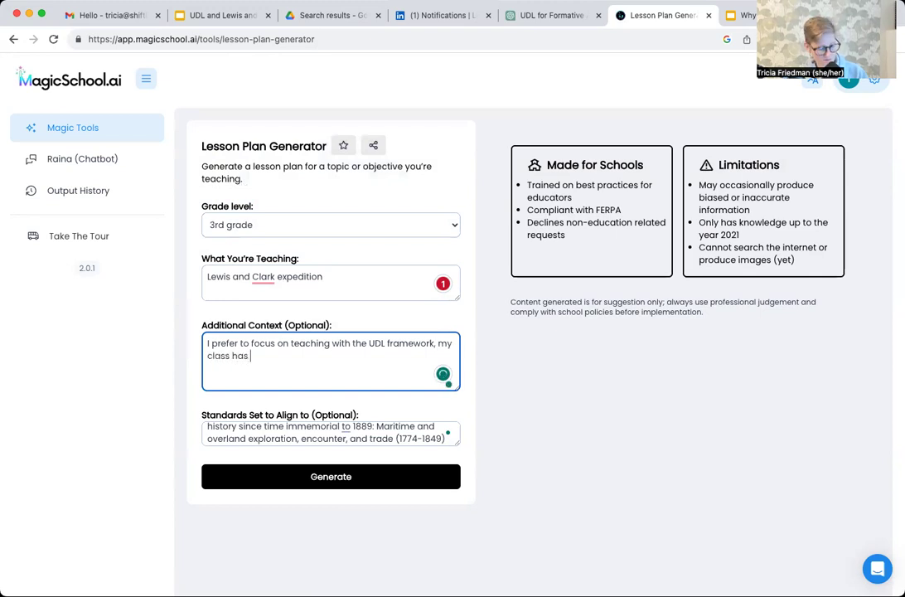
text(30 students)
click(375, 479)
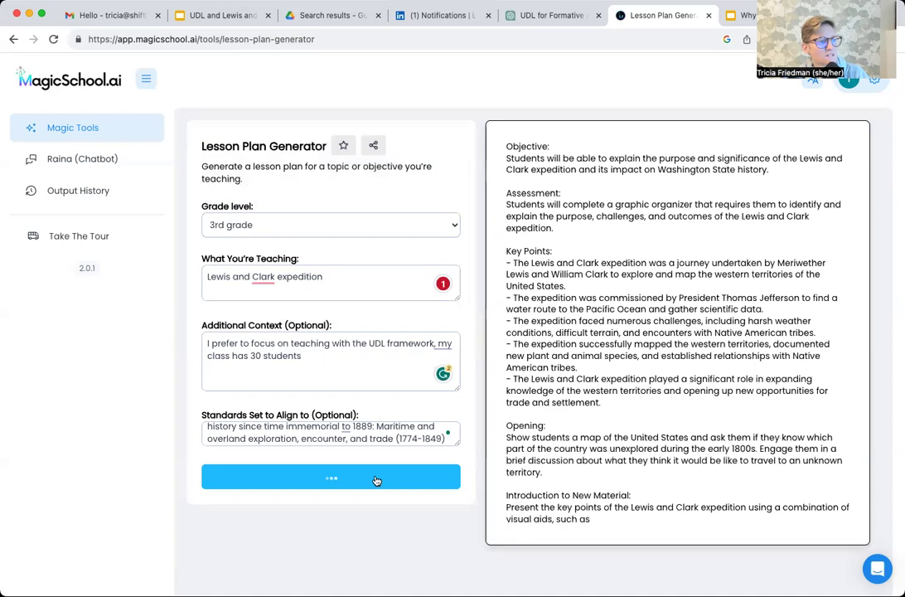
Step: Ask Raina to modify the lesson plan with the request "I would like three additional assessment options focus on UDL"
scroll(376, 480, down, 2)
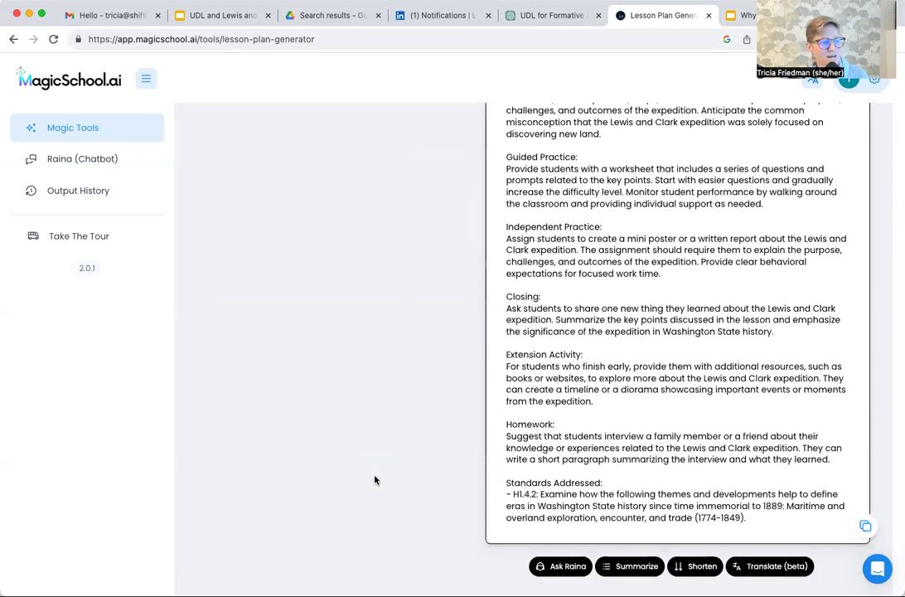
scroll(631, 445, down, 1)
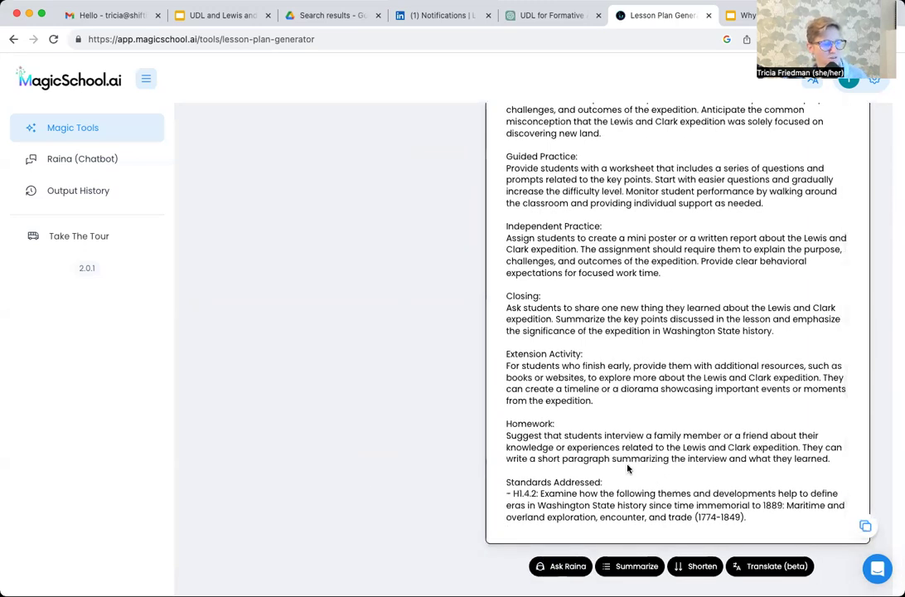
click(557, 570)
click(476, 341)
text(I would like three a)
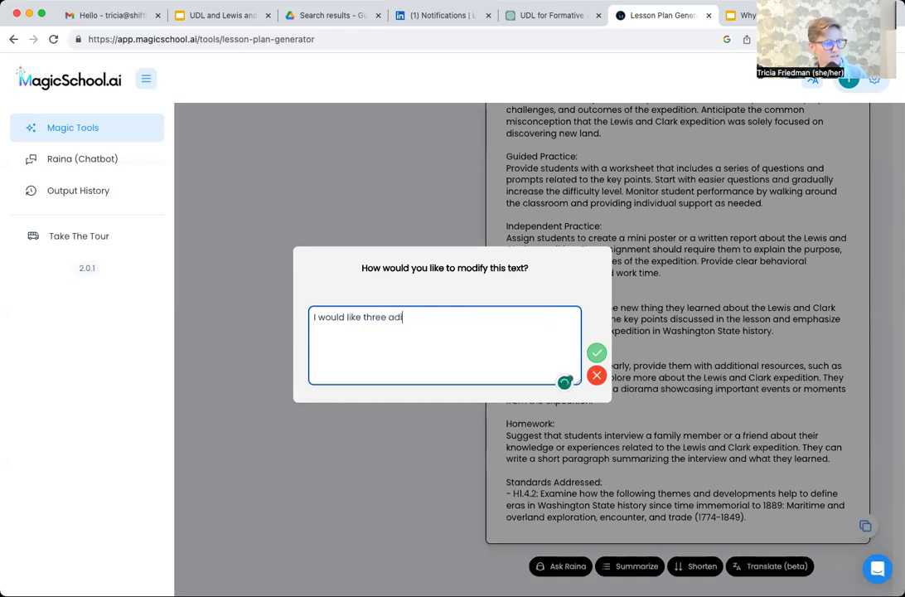
text(dditional assessment options)
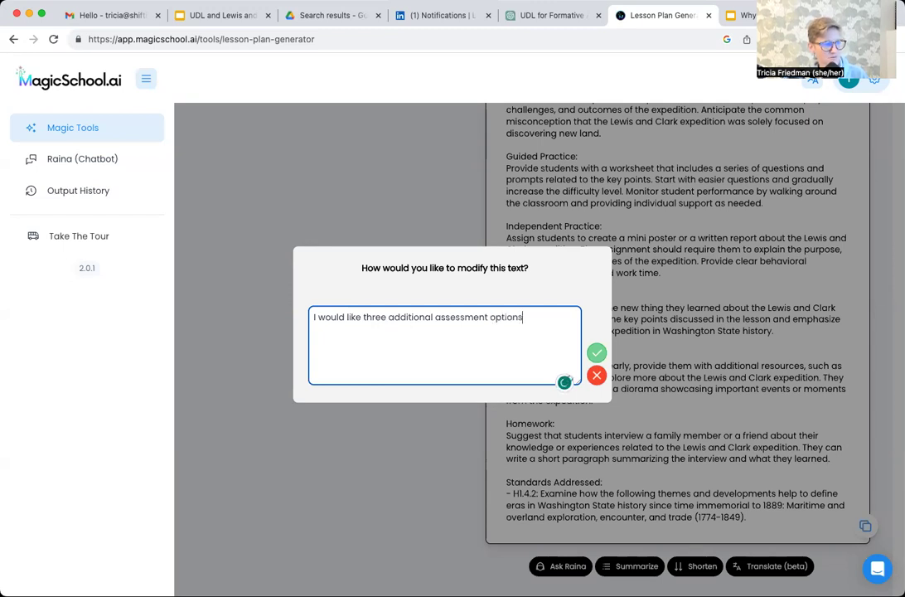
text( focus on )
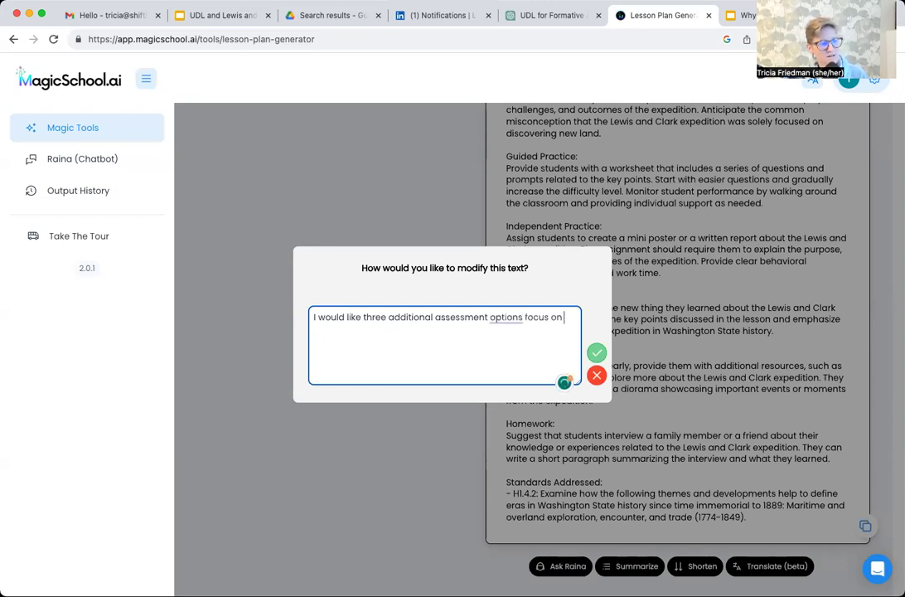
text(UD)
key(Return)
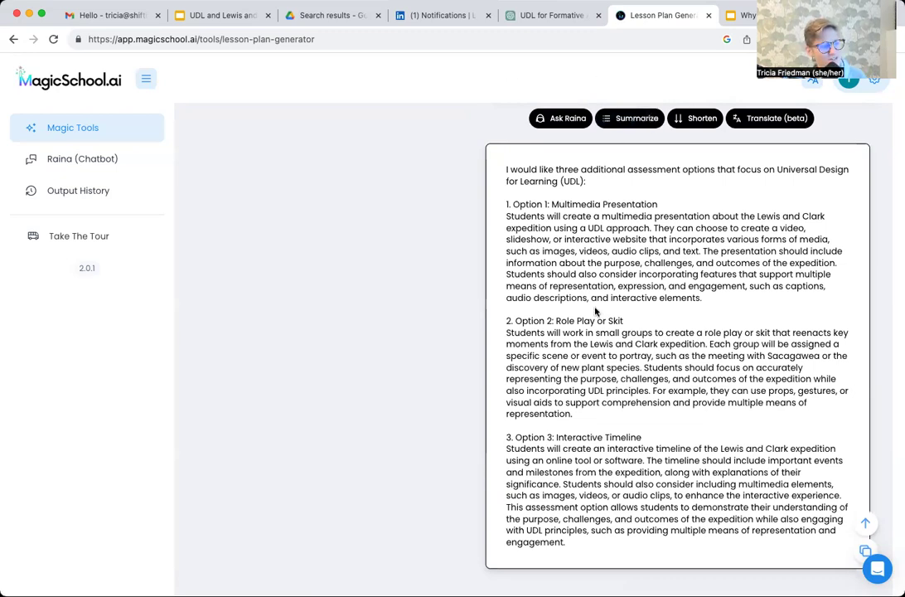
Step: Review the generated lesson plan from its beginning, return to the Magic Tools list, and open the Conceptual Understanding Generator
scroll(534, 468, up, 6)
scroll(533, 468, up, 10)
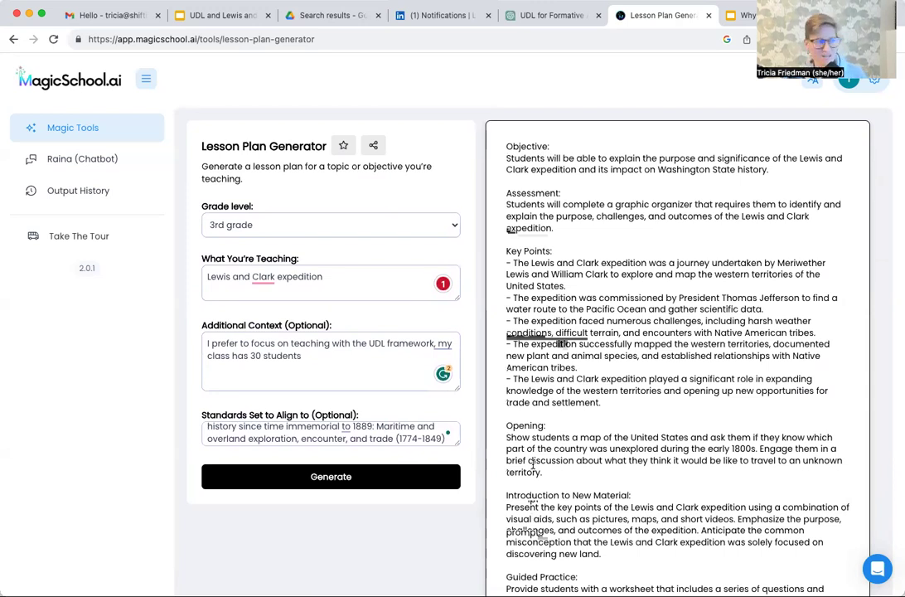
click(77, 129)
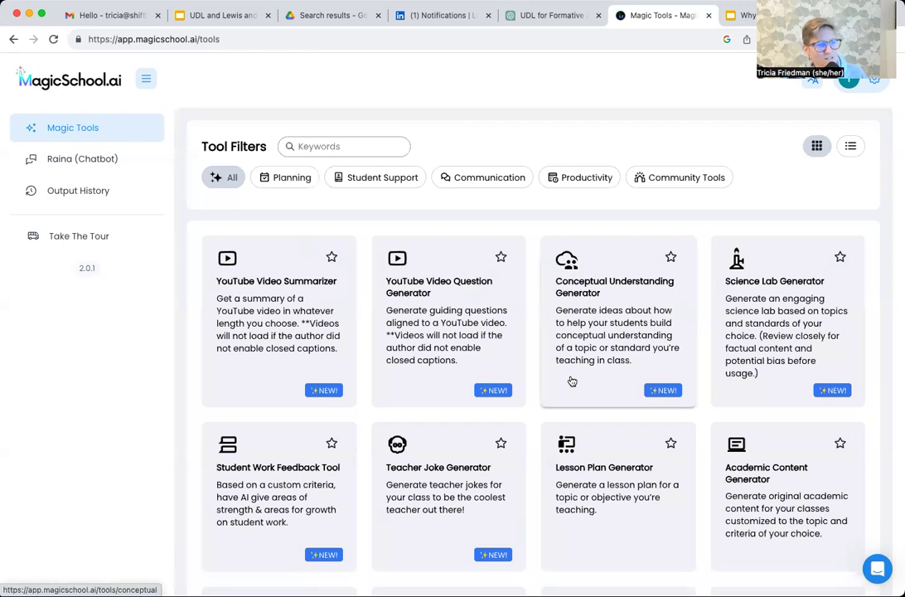
scroll(571, 381, down, 1)
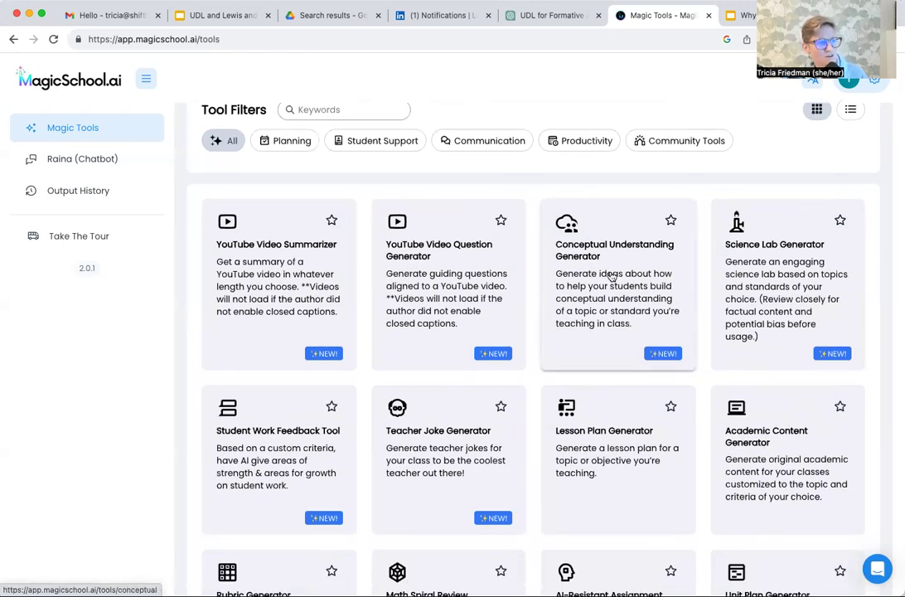
click(610, 276)
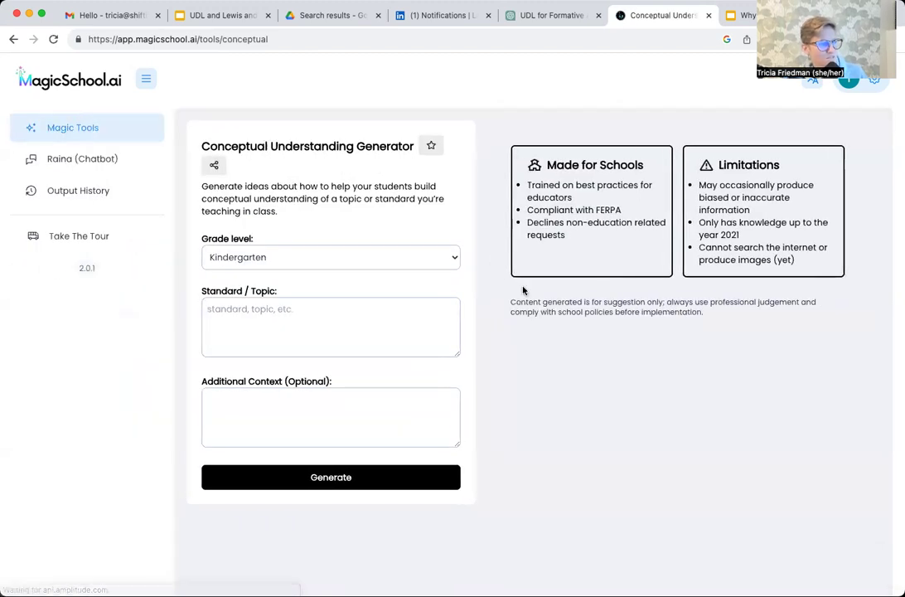
Step: Set the grade level to 5th grade and enter Washington State history standard H1.4.2 on exploration, encounter, and trade (1774-1849) as the topic
click(368, 257)
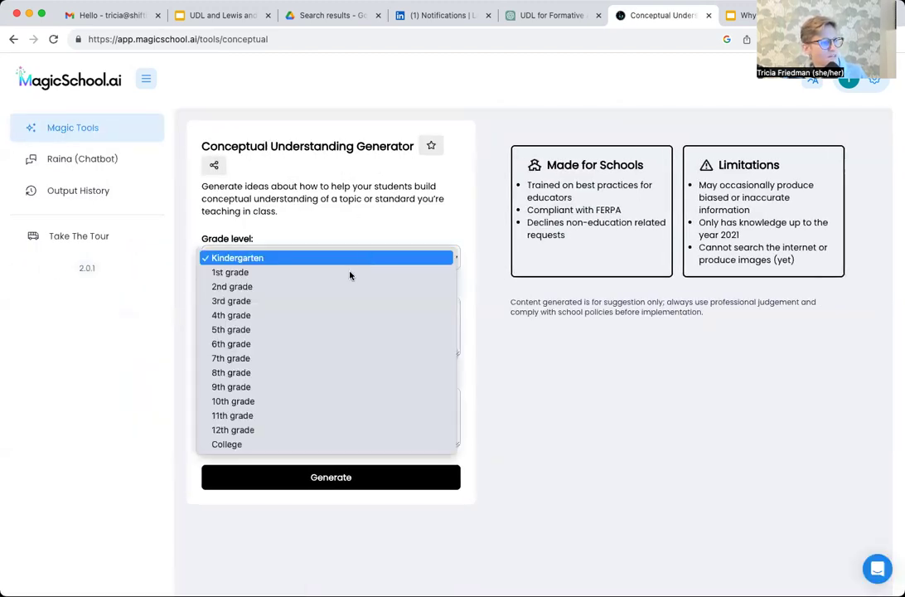
click(321, 333)
click(320, 330)
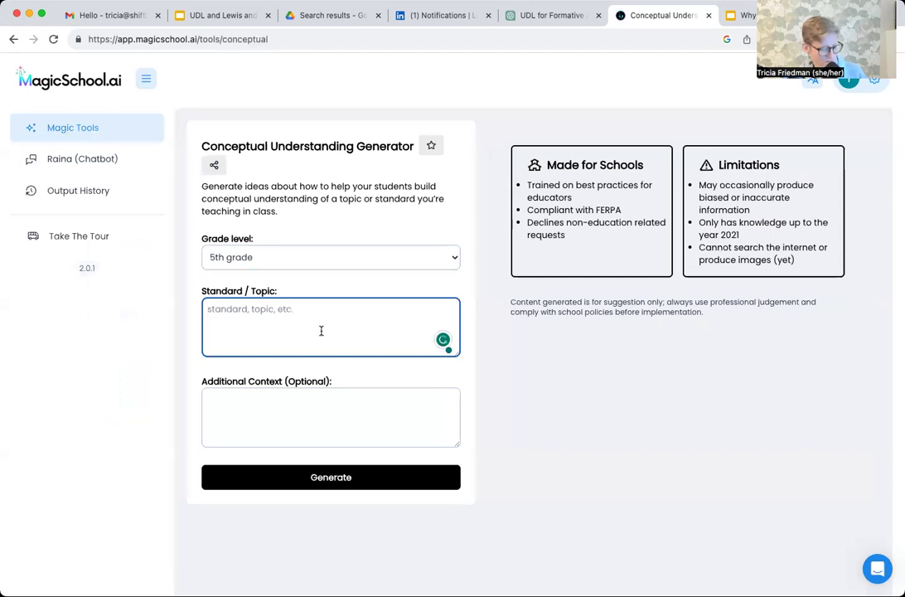
text(Standard: H1.4.2 Examine how the following themes and developments help to define eras in Washington--State history since time immemorial to 1889: Maritime and overland exploration, encounter, and trade (1774-1849))
Step: Add "Lewis and Clark expedition" as additional context and generate the conceptual understanding ideas
click(305, 407)
text(Lewis and Clark expedition)
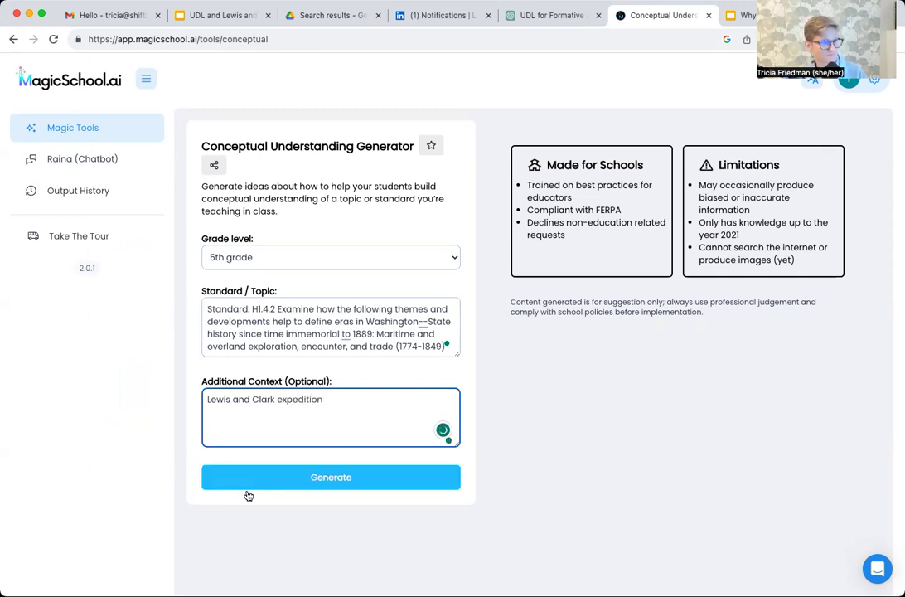
click(248, 487)
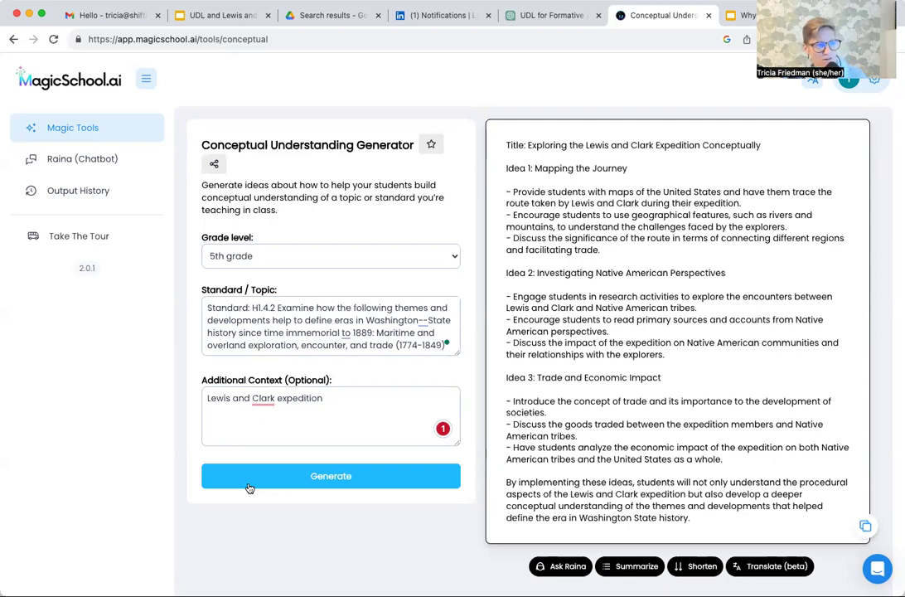
click(250, 486)
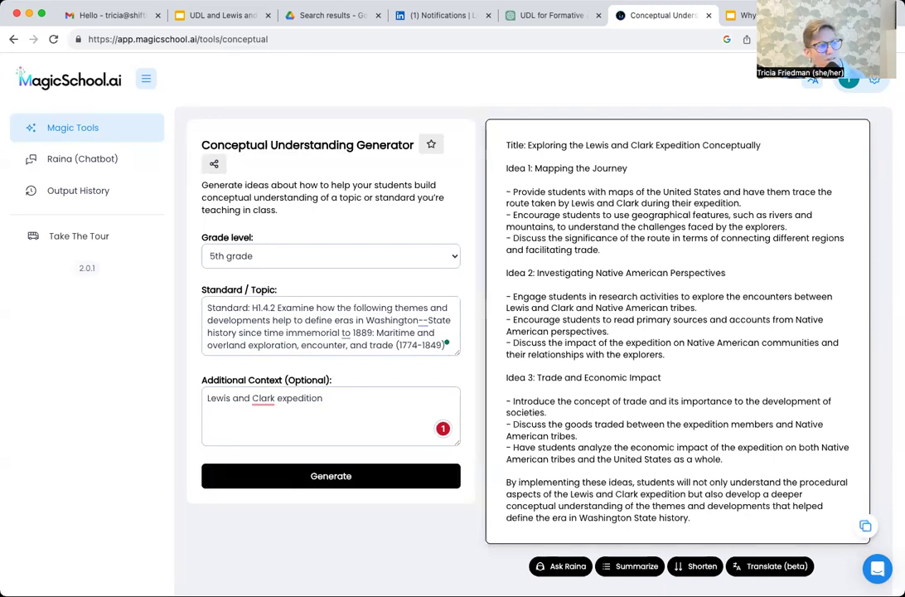